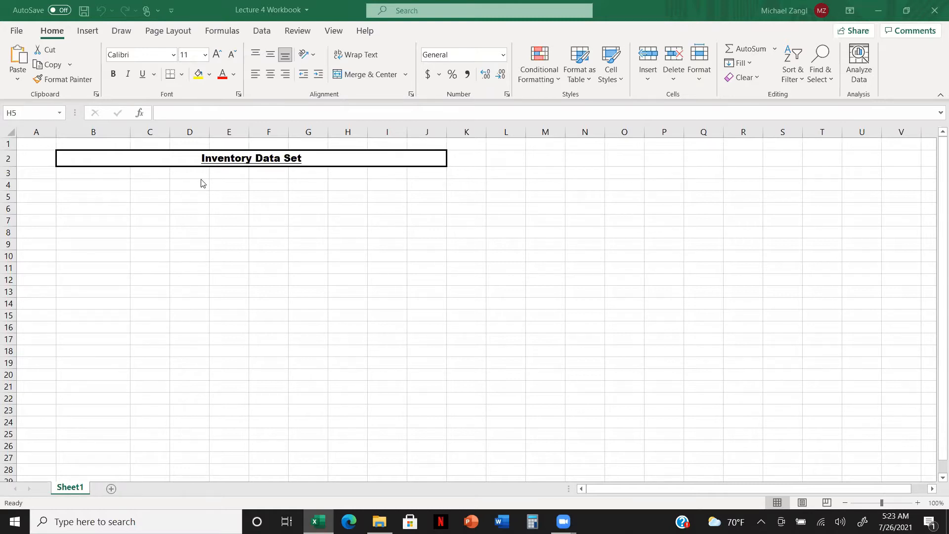
# Enter the column header Product Name in cell B3, directly below the Inventory Data Set title
pyautogui.click(114, 175)
pyautogui.click(113, 174)
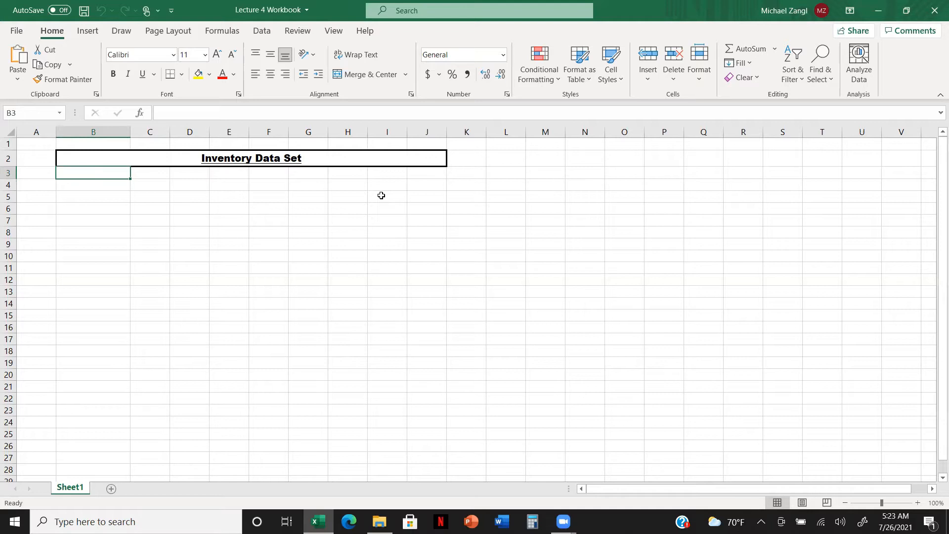
pyautogui.write('Product Name')
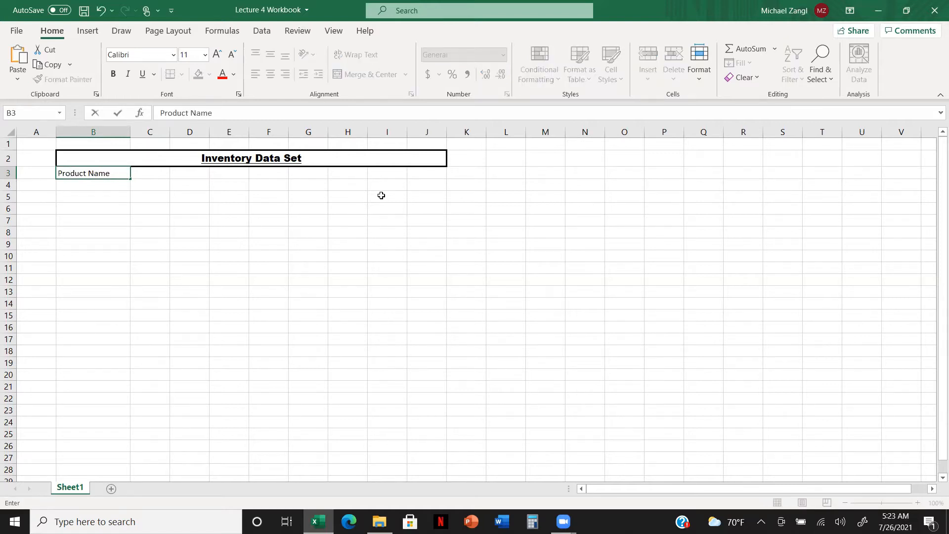
pyautogui.click(302, 208)
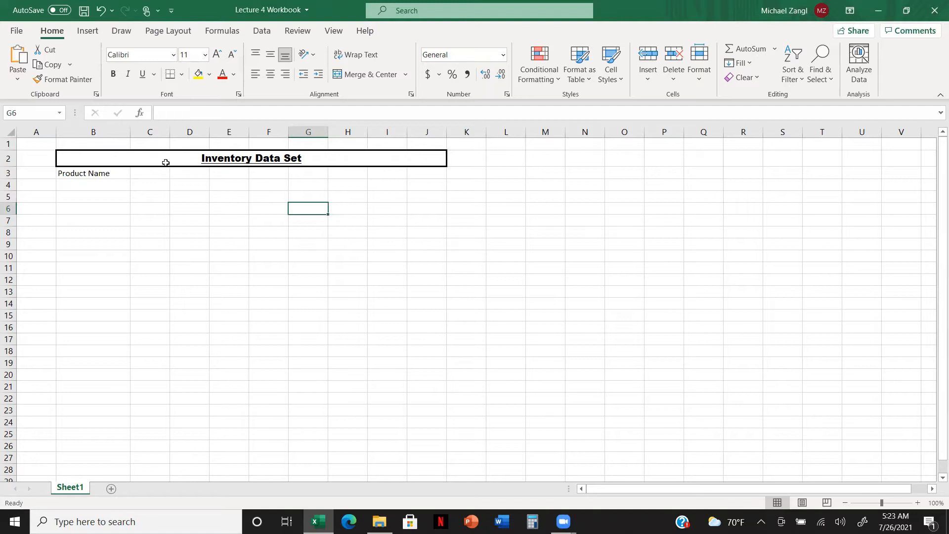
# Center the Product Name header in B3 and make it bold and underlined
pyautogui.click(122, 175)
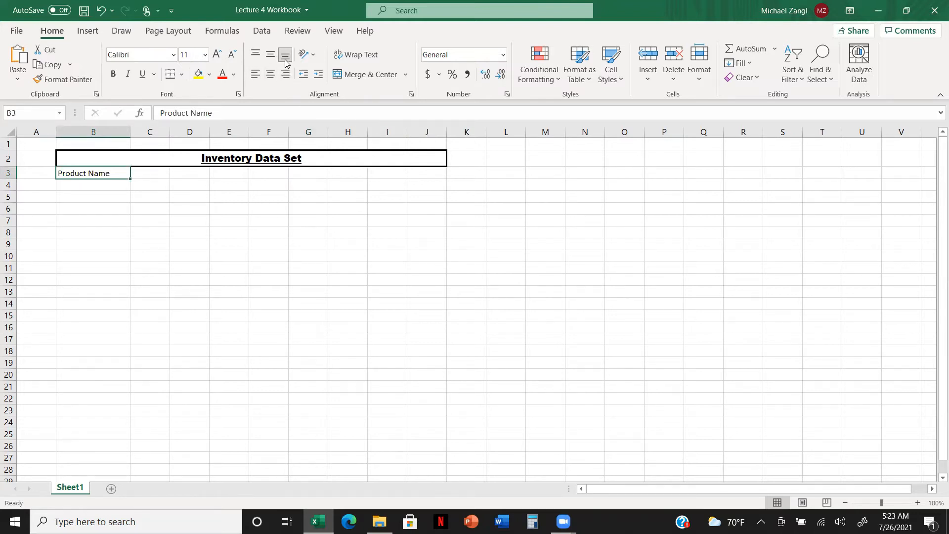
pyautogui.click(274, 75)
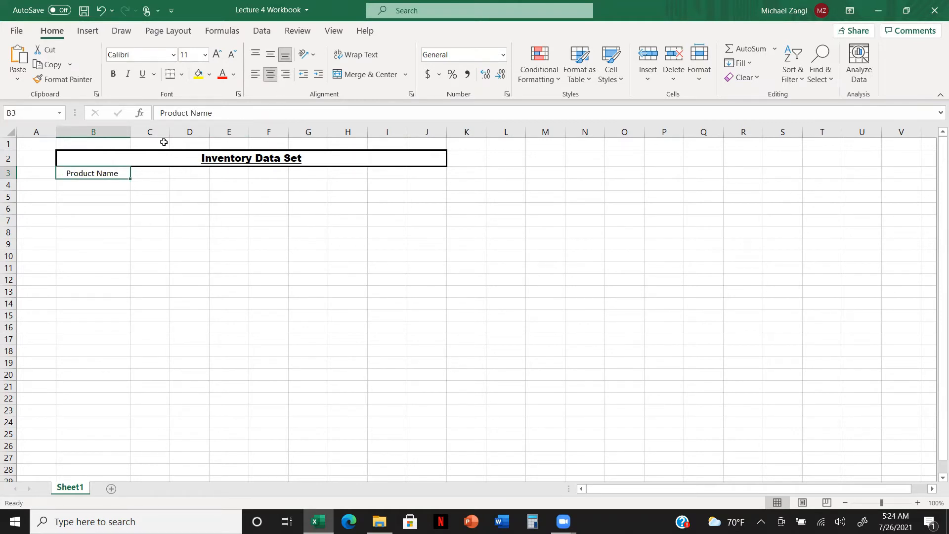
pyautogui.click(115, 75)
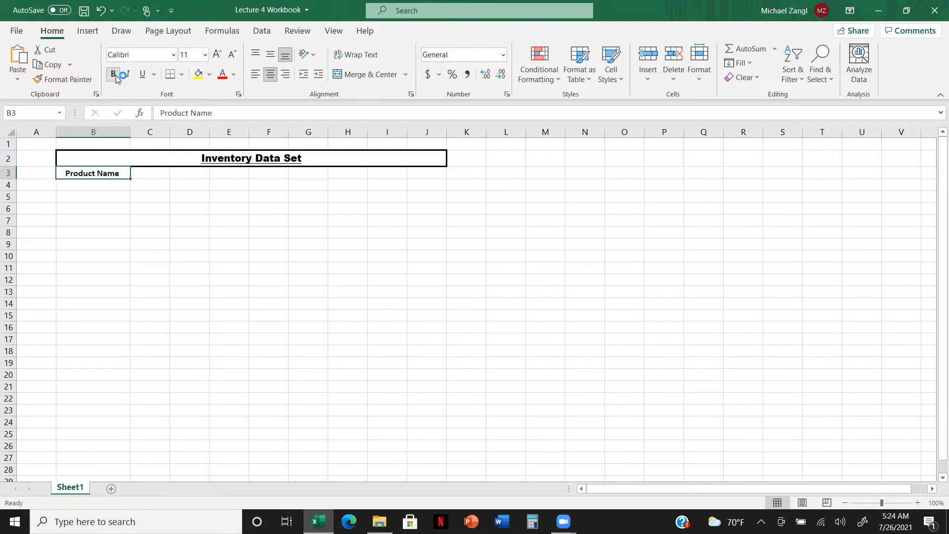
pyautogui.click(142, 76)
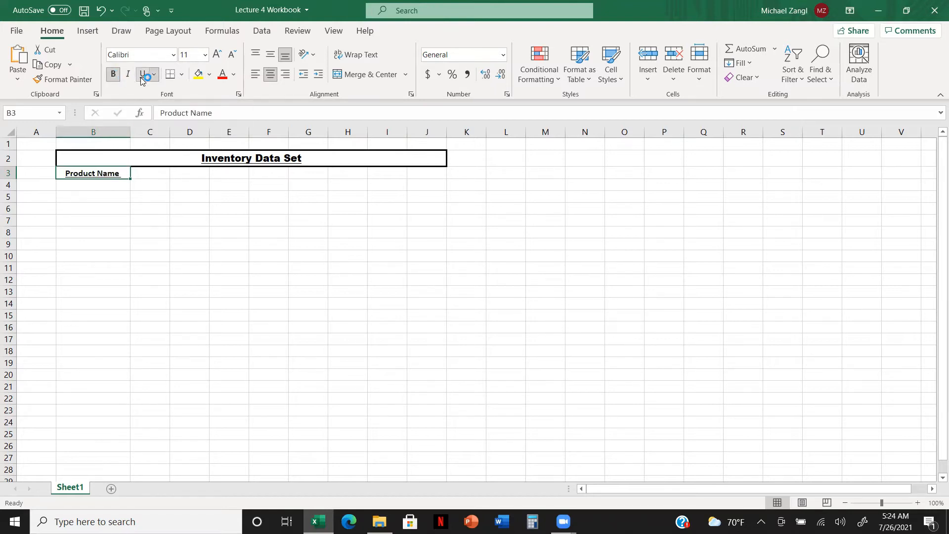
pyautogui.click(169, 256)
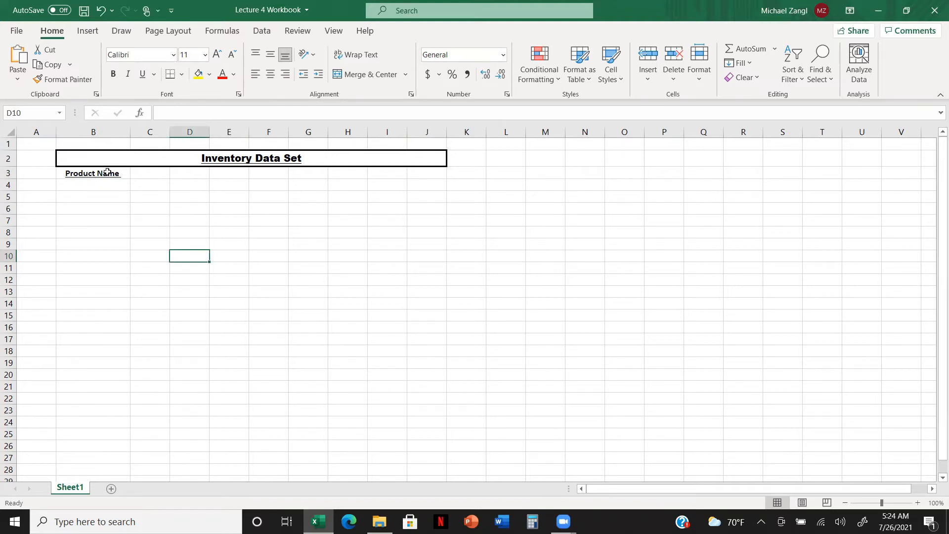
# Enter the column header Product ID in cell C3
pyautogui.click(154, 172)
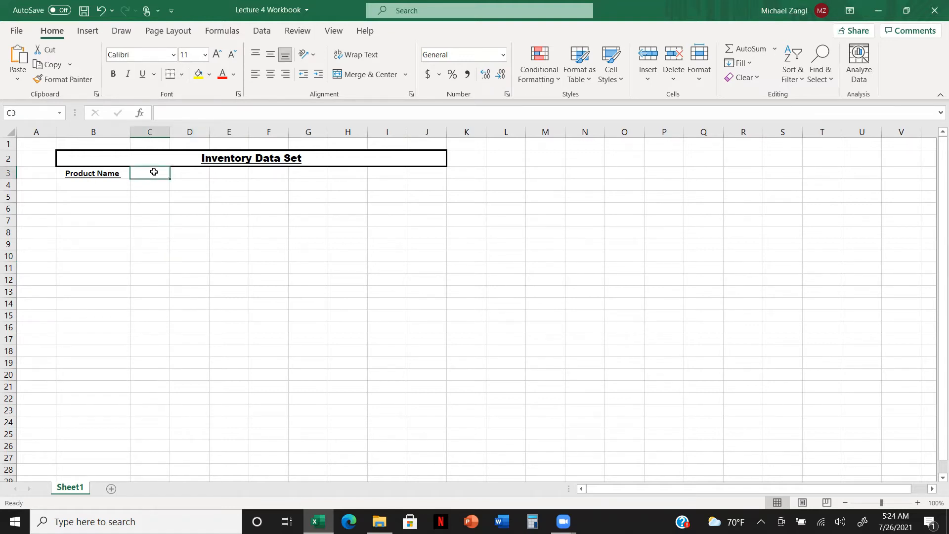
pyautogui.write('Product ID')
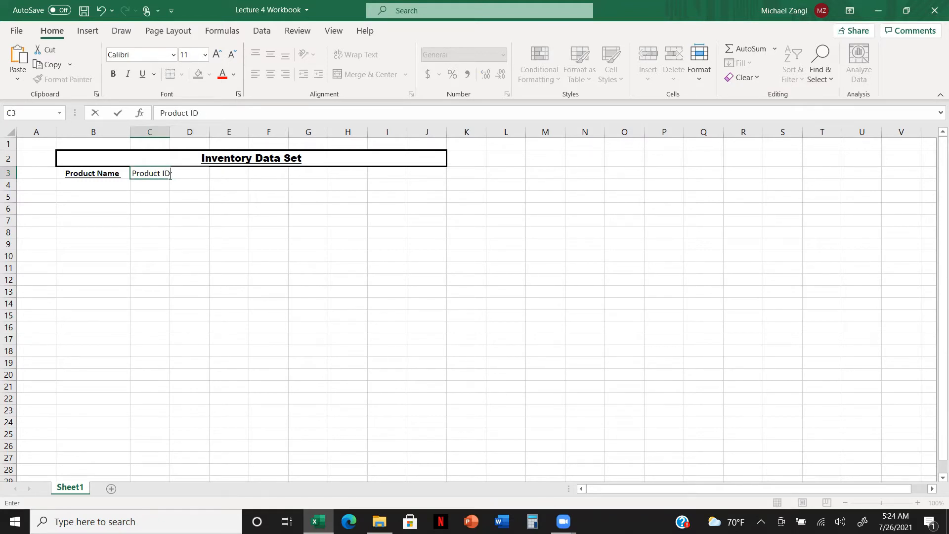
pyautogui.click(211, 242)
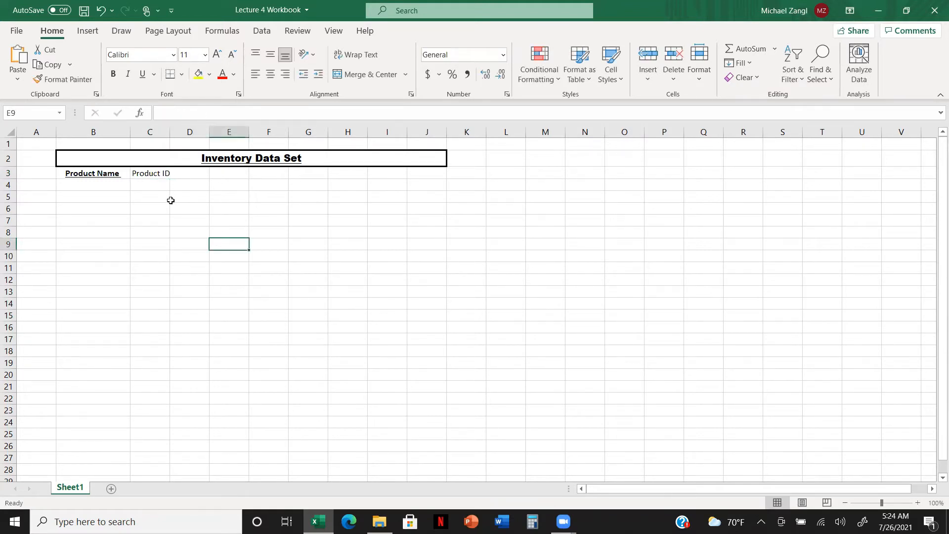
# Autofit column C to its contents and make the Product ID header bold and underlined
pyautogui.doubleClick(170, 132)
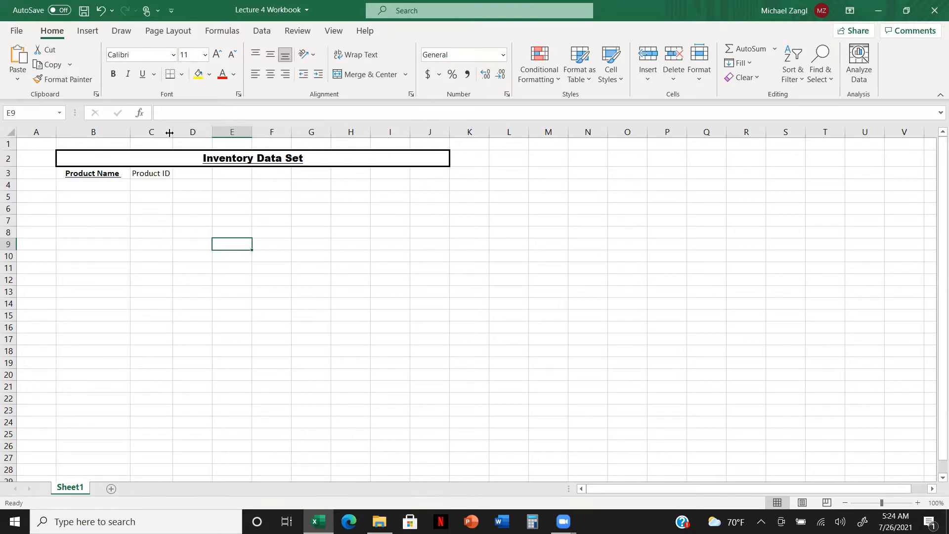
pyautogui.click(164, 173)
pyautogui.click(113, 73)
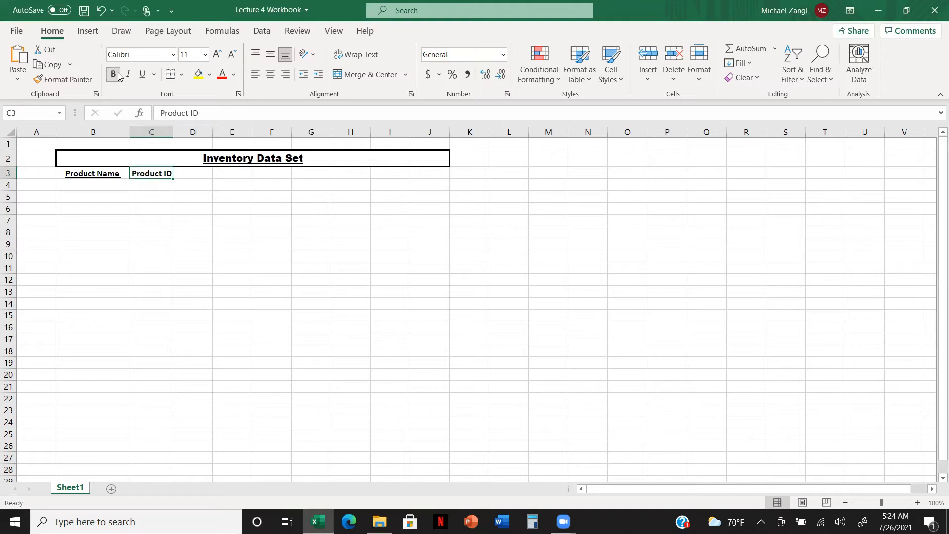
pyautogui.click(142, 74)
pyautogui.click(253, 218)
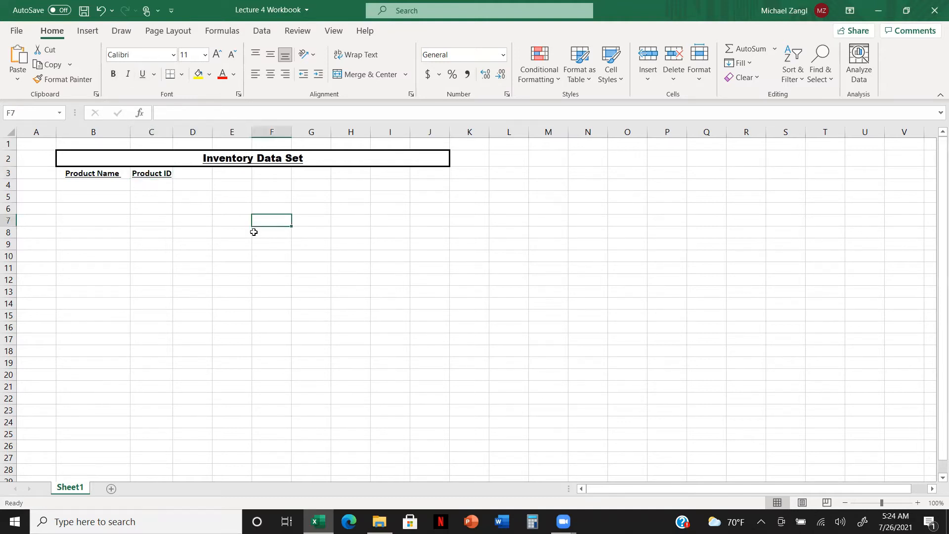
# Enter the column header Count in cell D3, beside Product ID
pyautogui.click(205, 174)
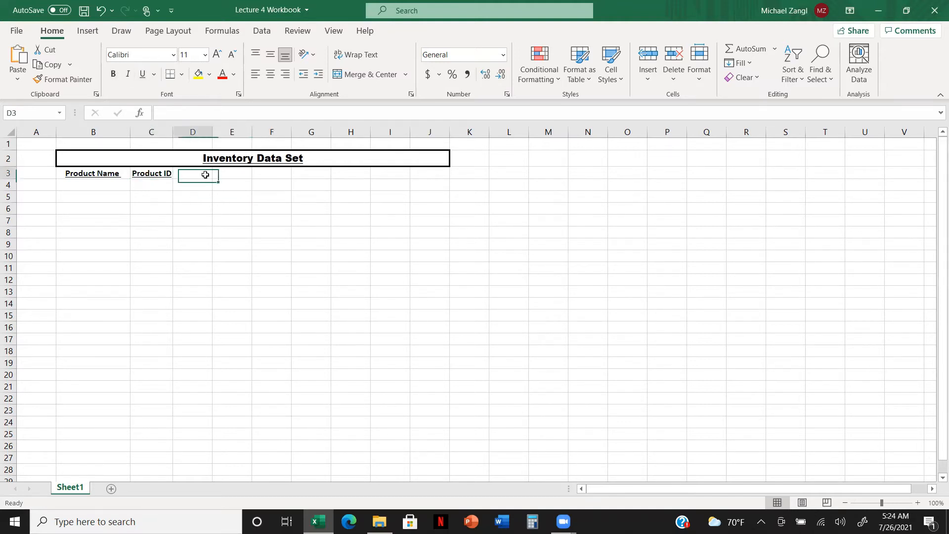
pyautogui.write('Count')
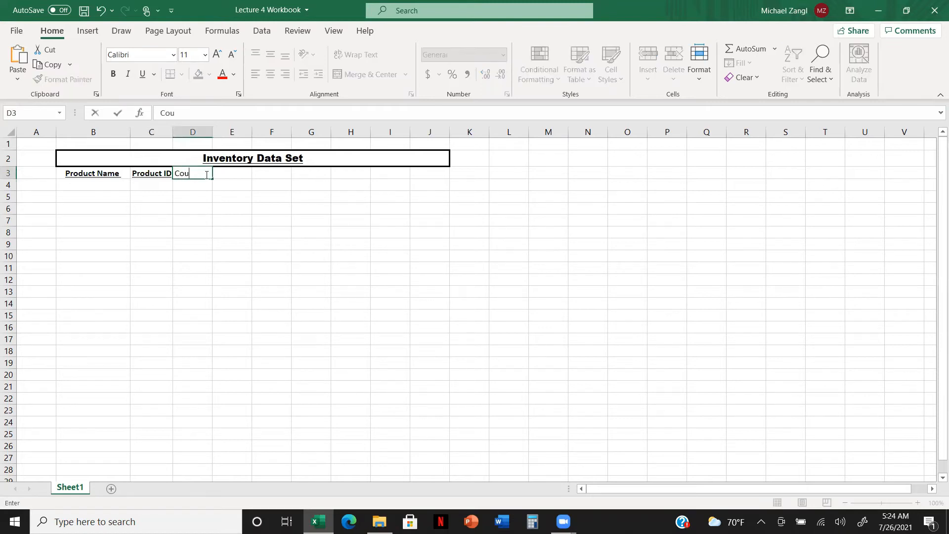
pyautogui.click(247, 206)
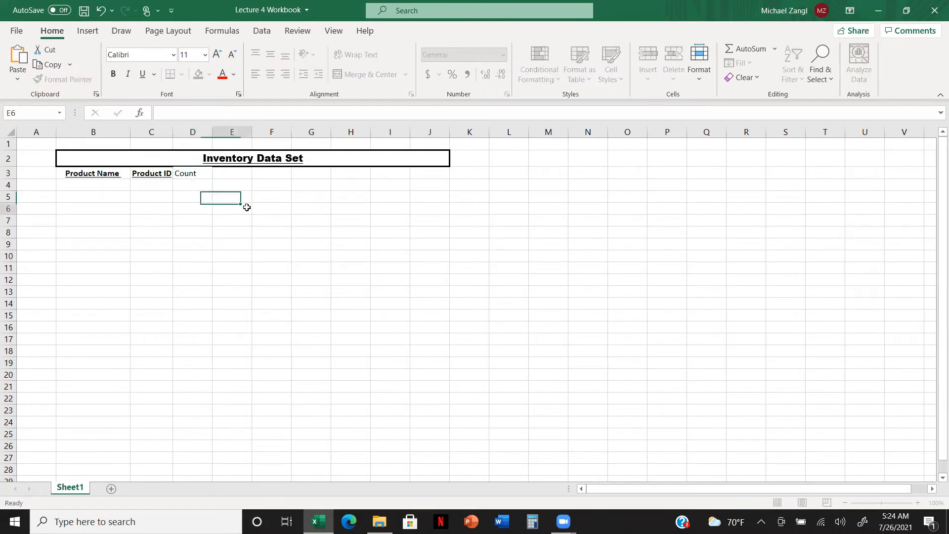
# Make the Count header bold, underlined and centered, and center the Product ID header as well
pyautogui.click(192, 173)
pyautogui.click(113, 74)
pyautogui.click(142, 75)
pyautogui.click(270, 74)
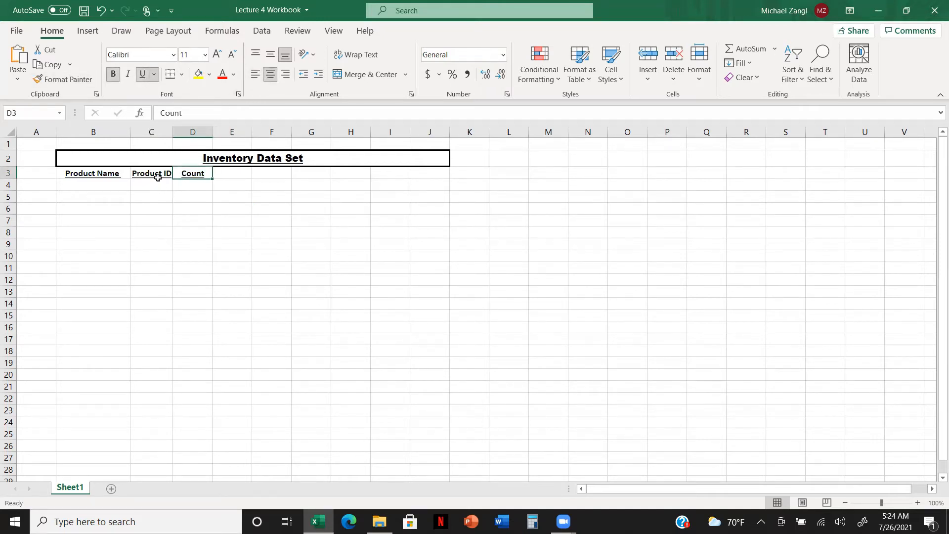
pyautogui.click(157, 175)
pyautogui.click(273, 78)
# Enter the column headers Sold in cell E3 and Incoming in cell F3
pyautogui.click(241, 171)
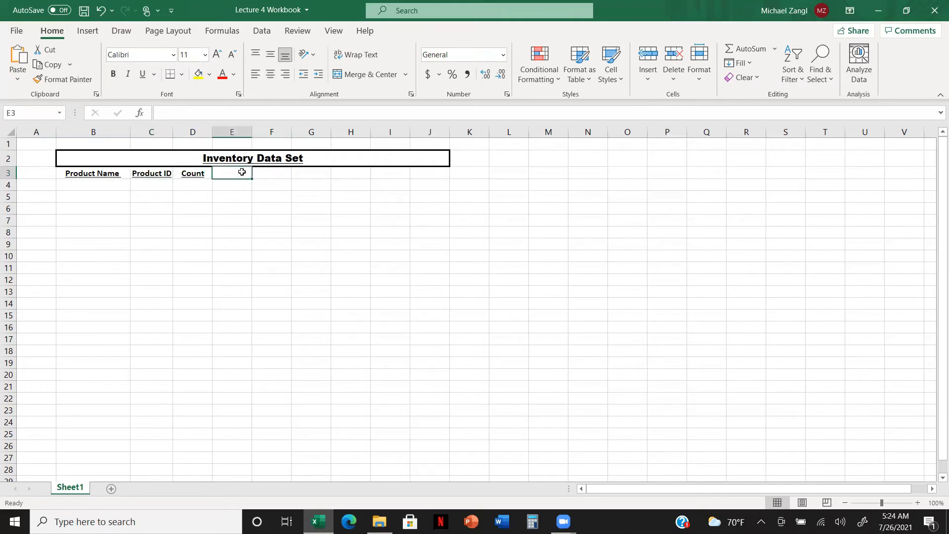
pyautogui.write('Sold')
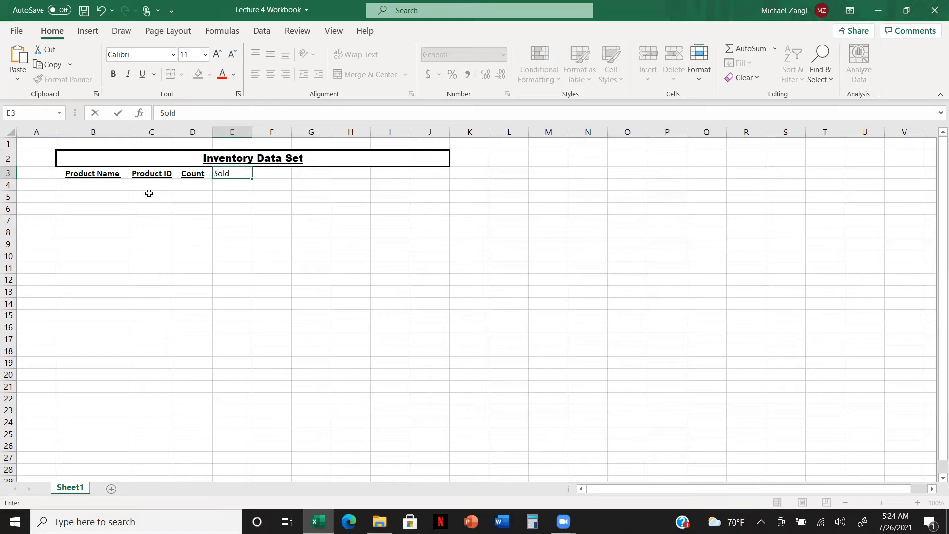
pyautogui.click(224, 210)
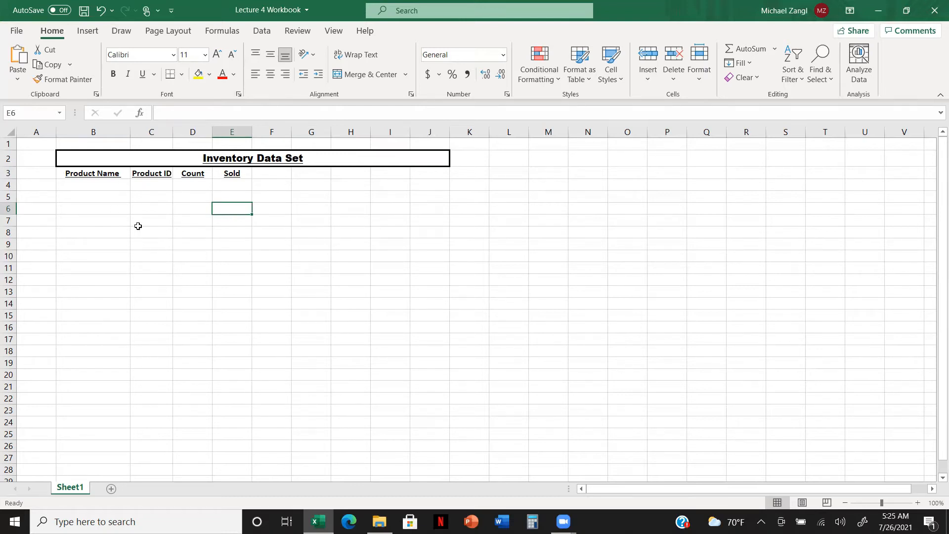
pyautogui.click(282, 172)
pyautogui.write('Inc')
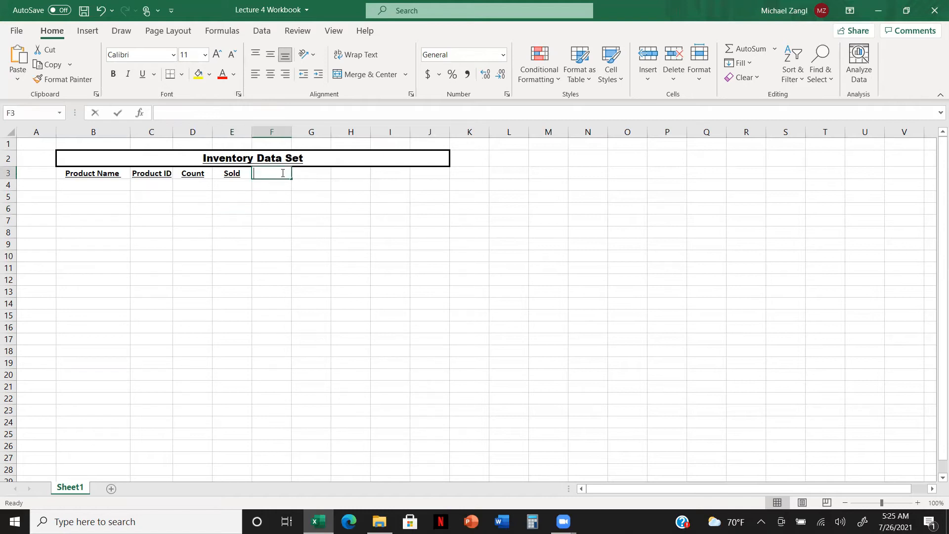
pyautogui.write('oming')
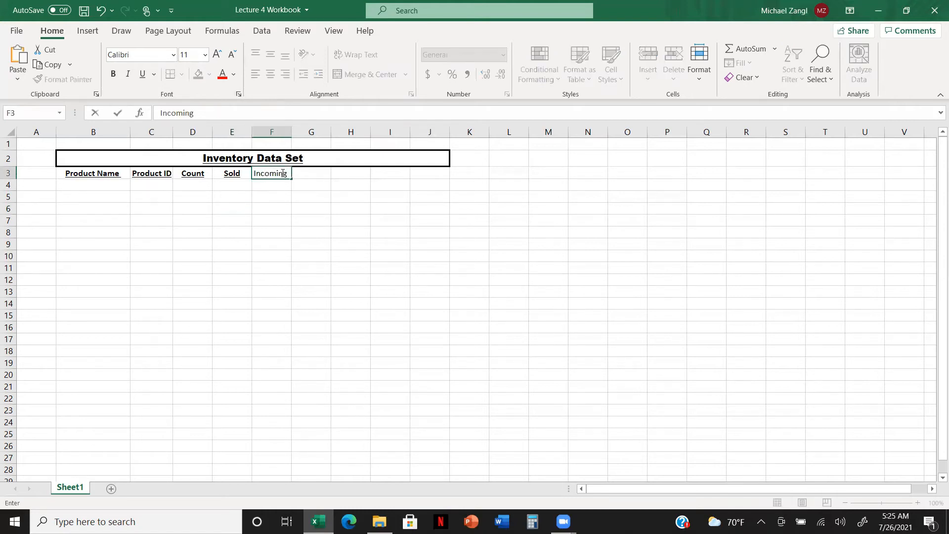
pyautogui.click(293, 200)
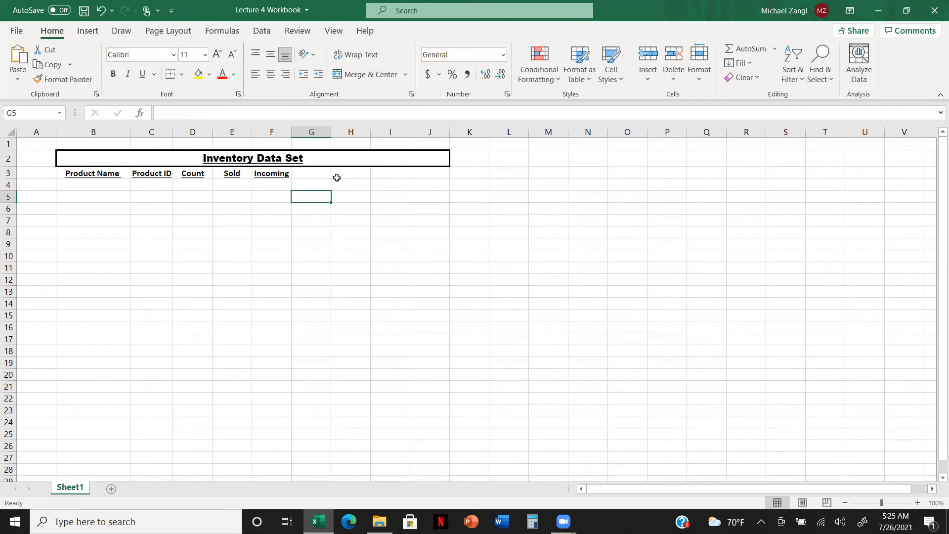
# Enter the column header Notes: in cell G3
pyautogui.click(323, 172)
pyautogui.write('Notes')
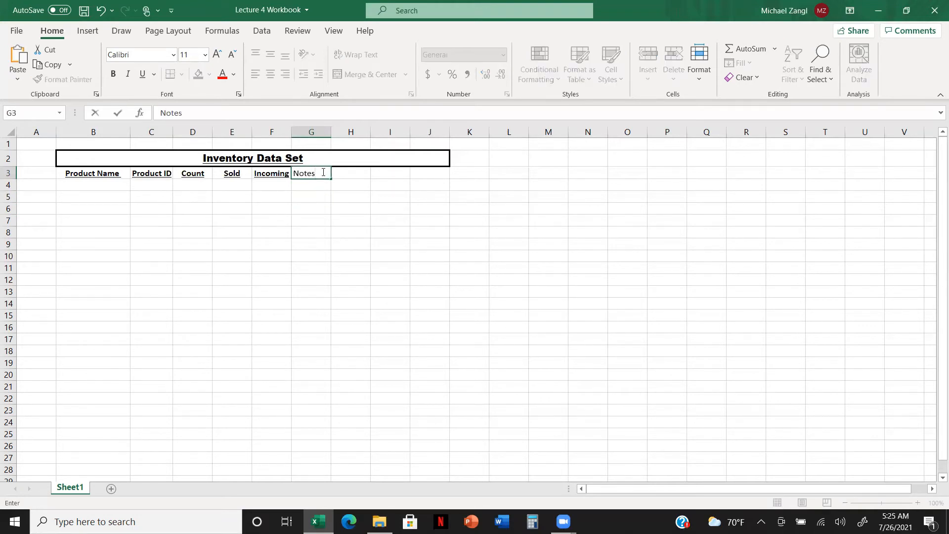
pyautogui.write(':')
pyautogui.click(345, 218)
# Merge and center the Notes: header across cells G3 to J3
pyautogui.click(319, 174)
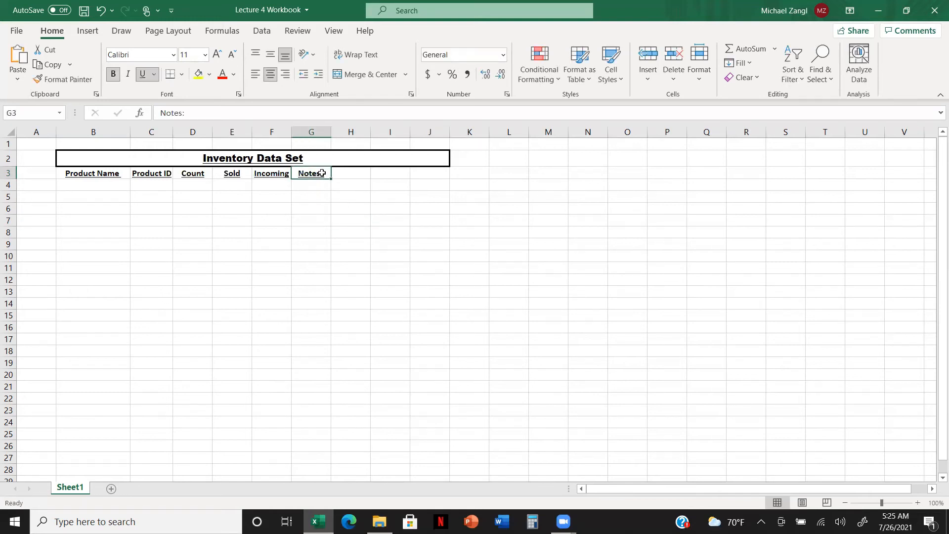
pyautogui.hotkey('shift', 'Right')
pyautogui.hotkey('shift', 'Right')
pyautogui.hotkey('shift', 'Right')
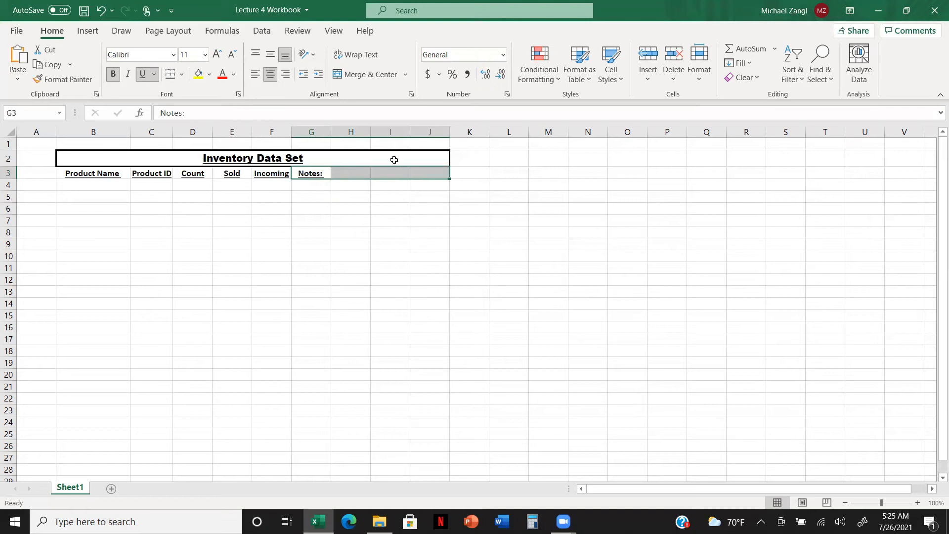
pyautogui.click(364, 78)
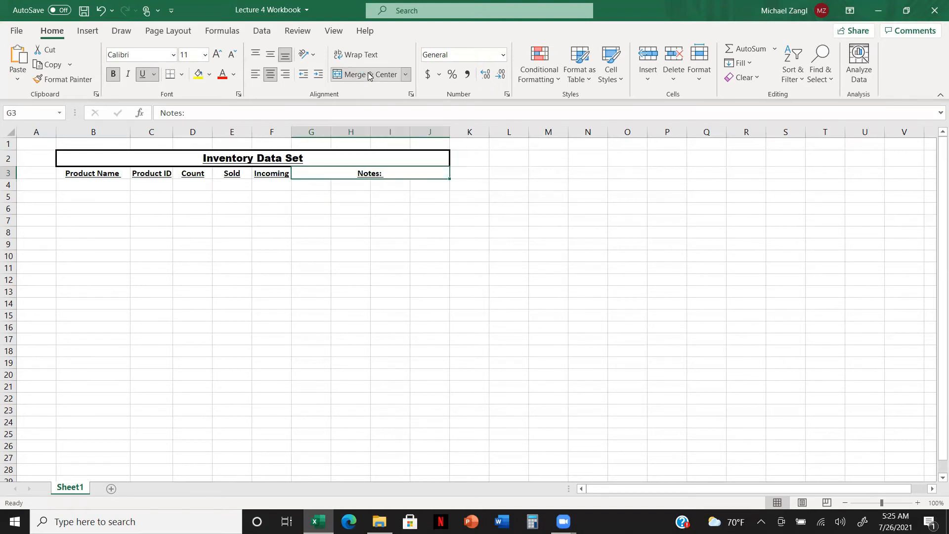
pyautogui.click(396, 217)
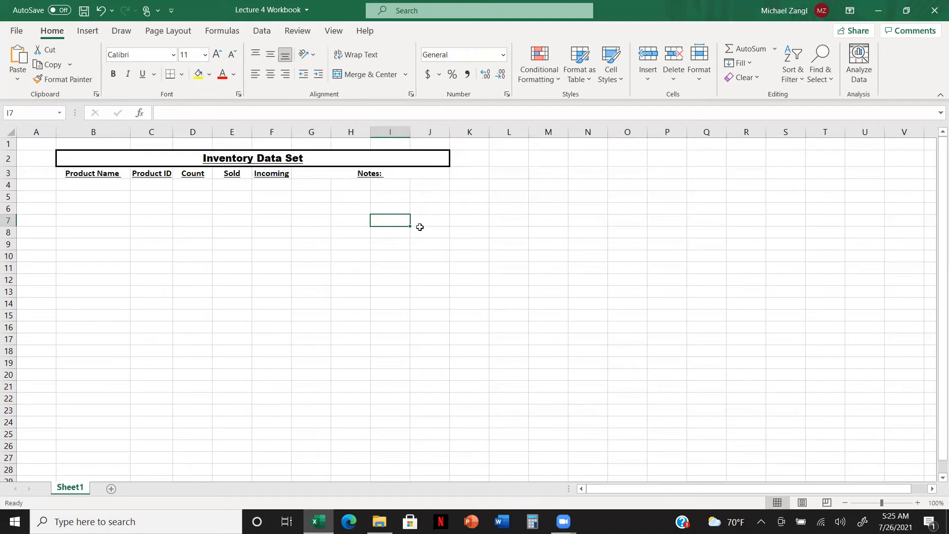
# Unmerge the Notes: header so that cells G3 to J3 are separate again
pyautogui.click(392, 174)
pyautogui.click(359, 75)
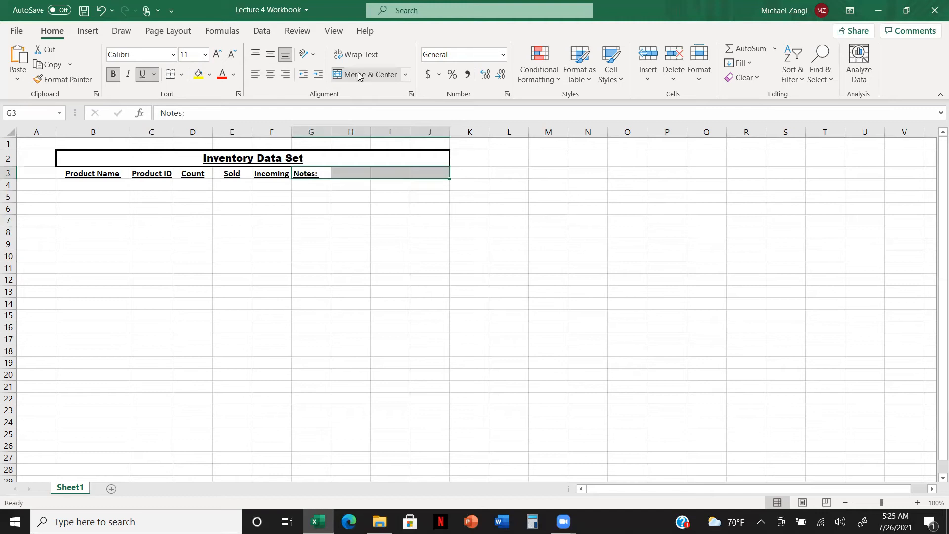
pyautogui.click(423, 217)
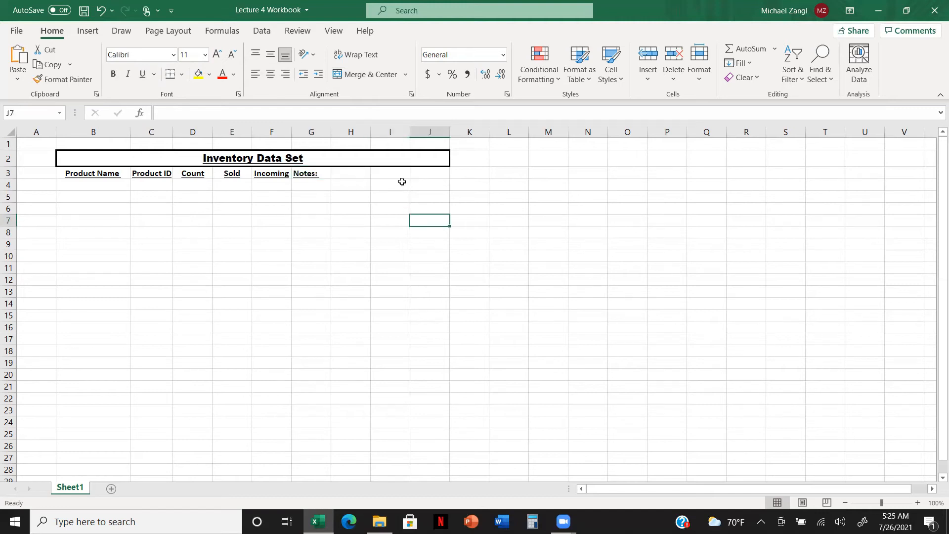
pyautogui.click(352, 129)
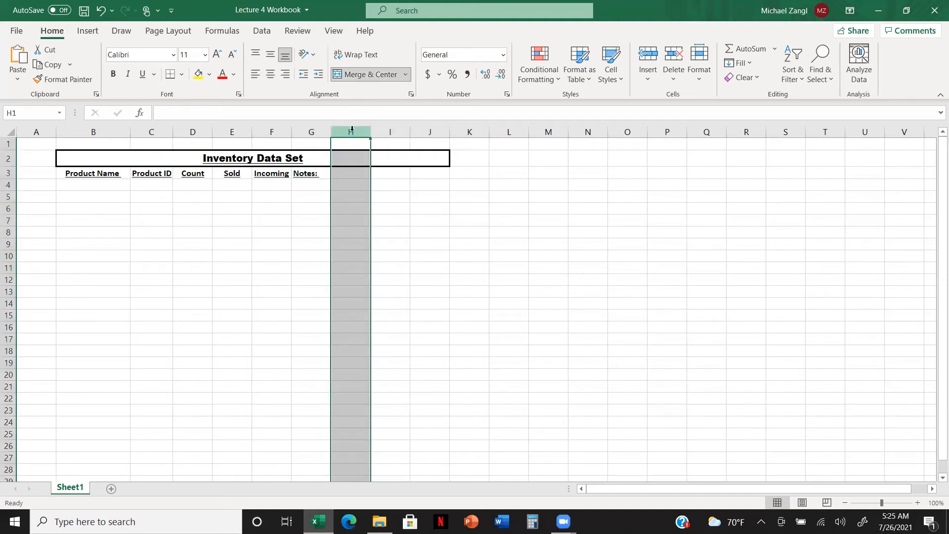
pyautogui.moveTo(352, 129); pyautogui.dragTo(469, 130)
pyautogui.click(423, 252)
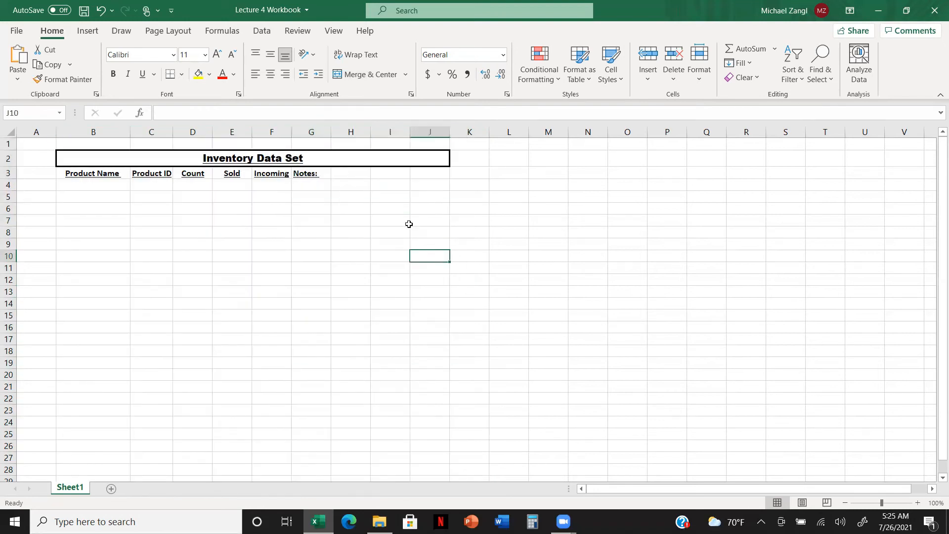
# Delete the empty column H, to the right of the Notes: column
pyautogui.click(352, 130)
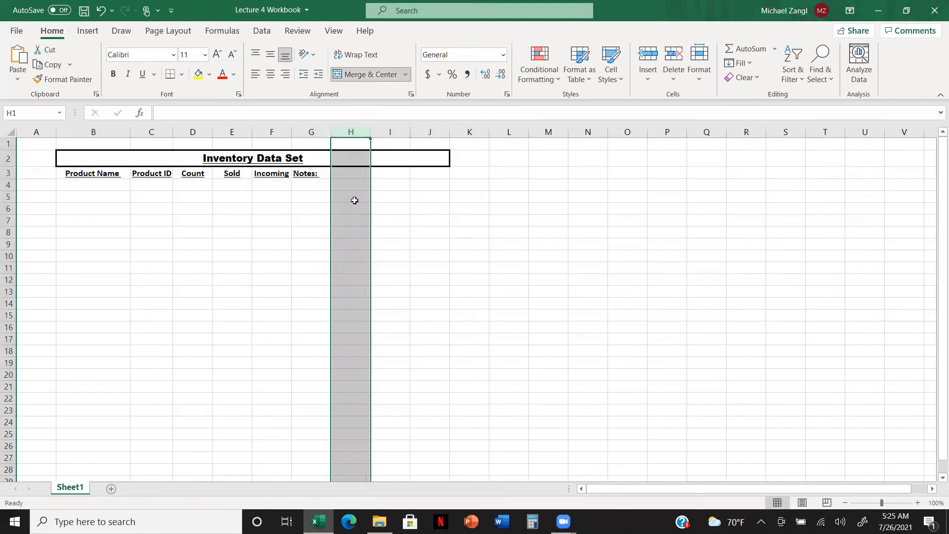
pyautogui.rightClick(354, 199)
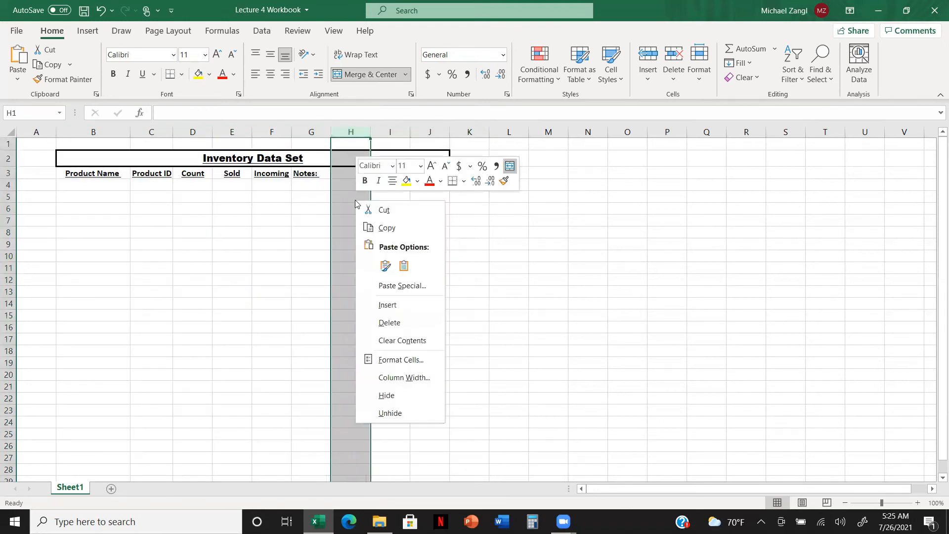
pyautogui.click(437, 324)
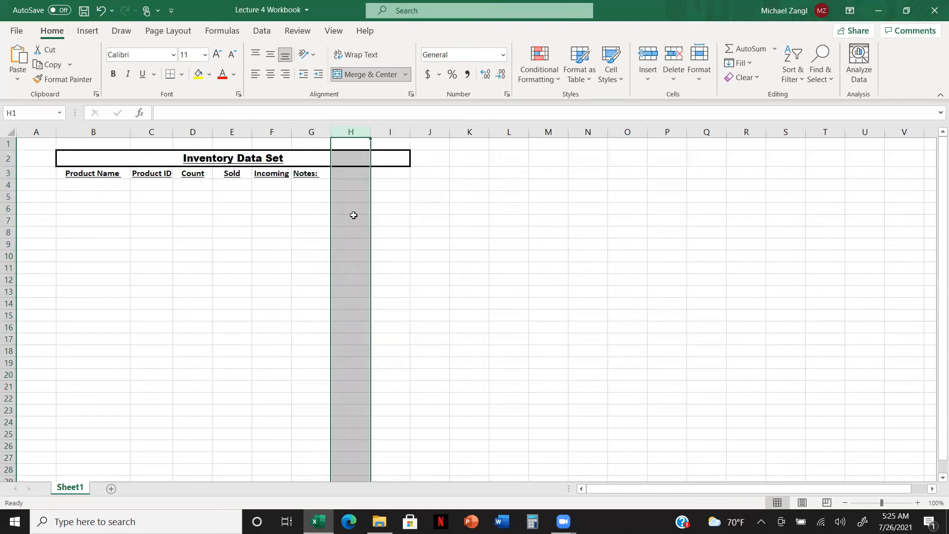
# Delete the two remaining title-block columns to the right of Notes: and center the Notes: header in cell G3
pyautogui.rightClick(353, 215)
pyautogui.click(425, 332)
pyautogui.rightClick(339, 211)
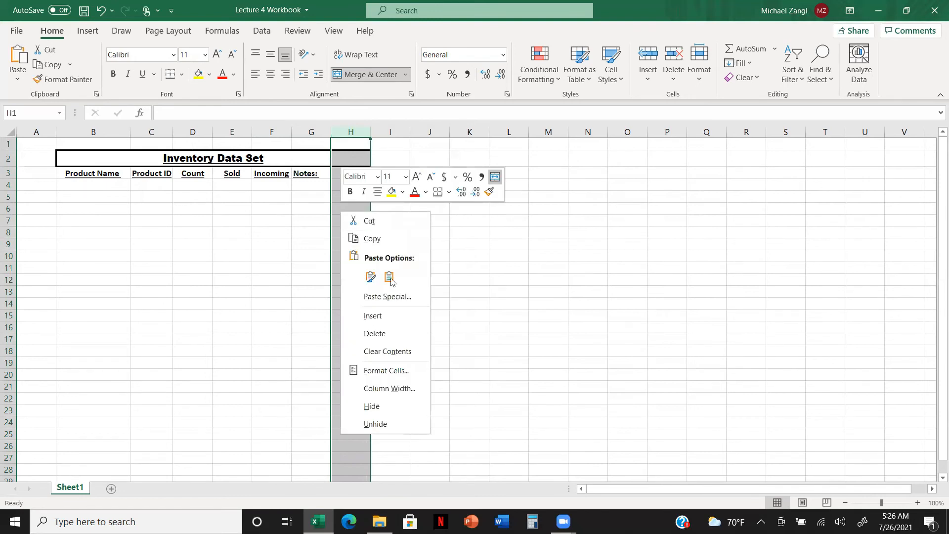
pyautogui.click(405, 335)
pyautogui.click(506, 267)
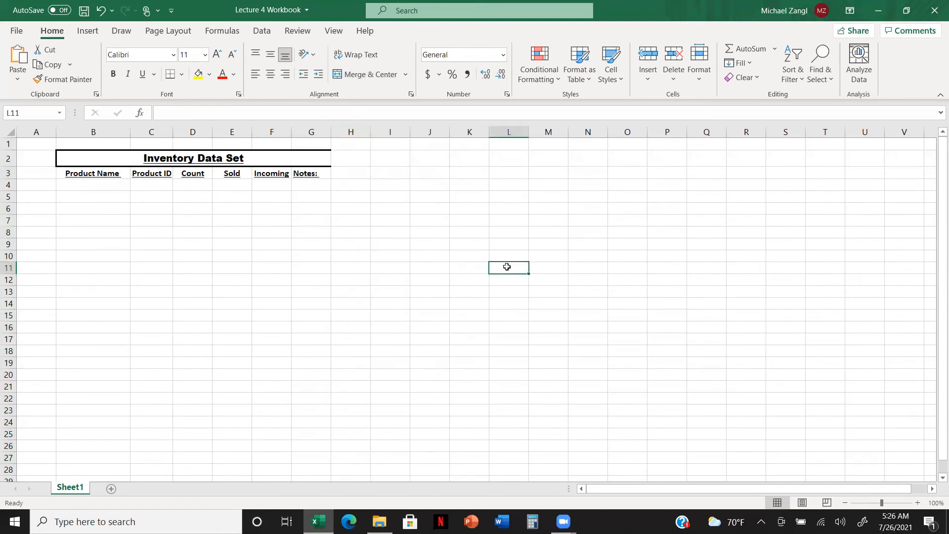
pyautogui.click(327, 175)
pyautogui.click(270, 74)
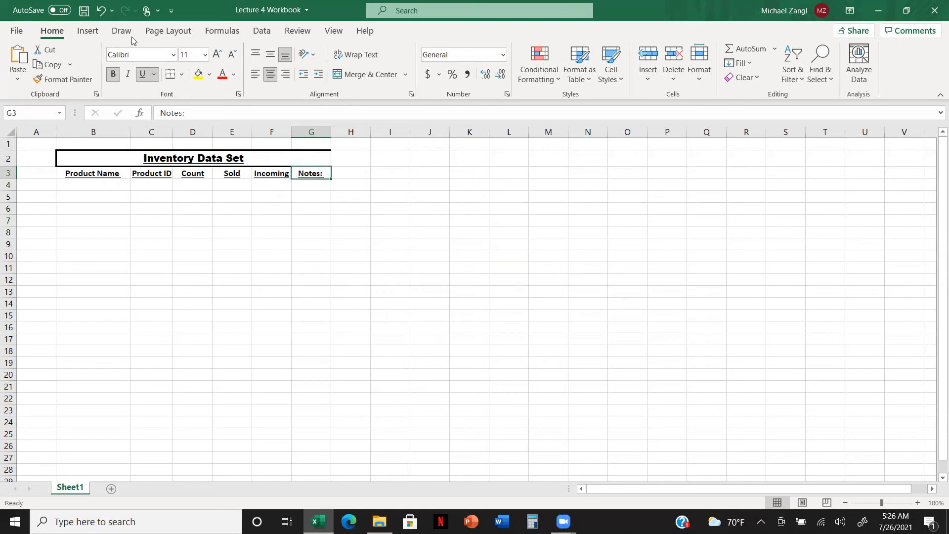
# Undo the header centering, the three column deletions and the unmerging of the Notes: header
pyautogui.click(101, 11)
pyautogui.click(102, 11)
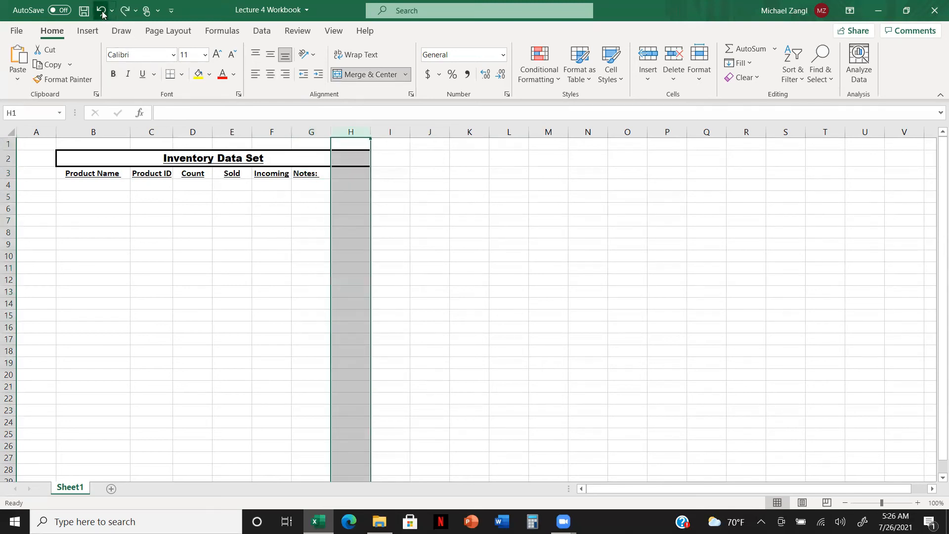
pyautogui.click(102, 11)
pyautogui.click(102, 10)
pyautogui.click(102, 11)
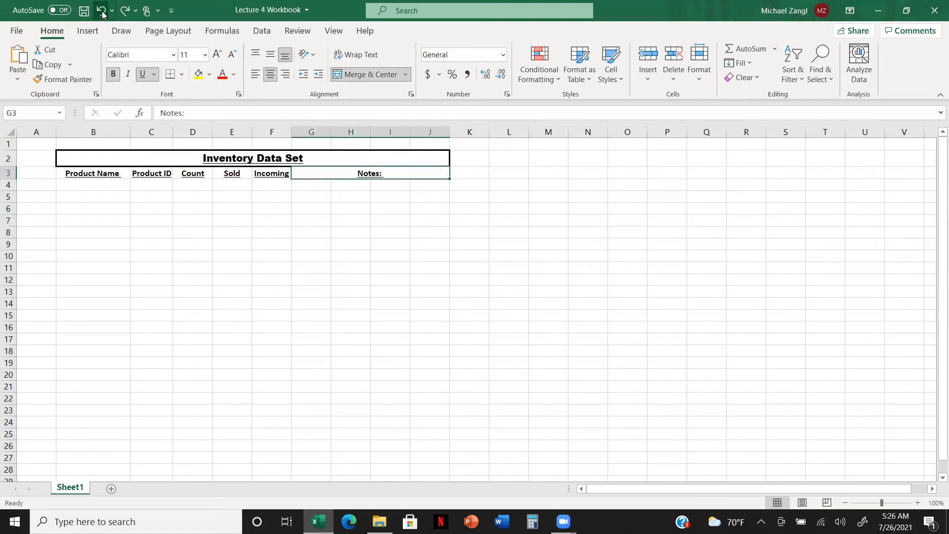
pyautogui.click(476, 255)
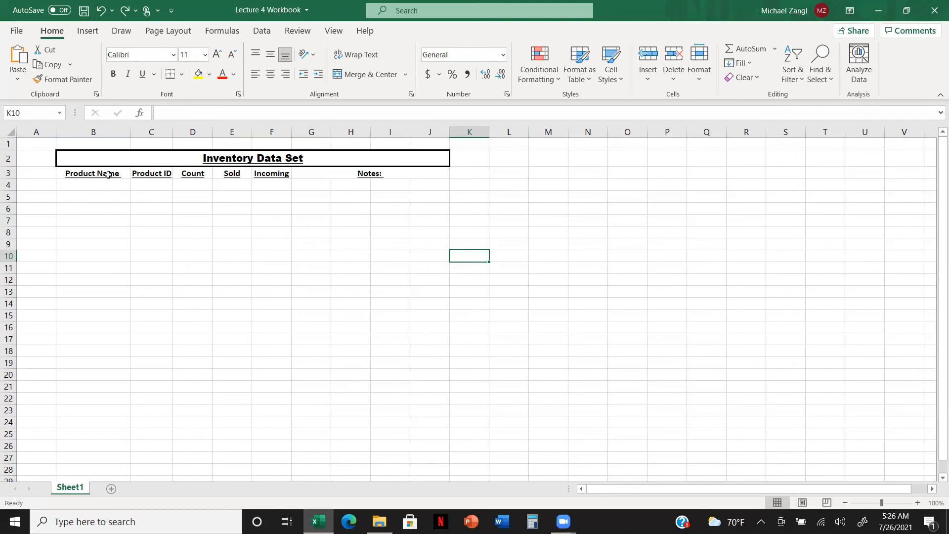
# Delete the four columns G to J that hold the merged Notes: header
pyautogui.click(418, 172)
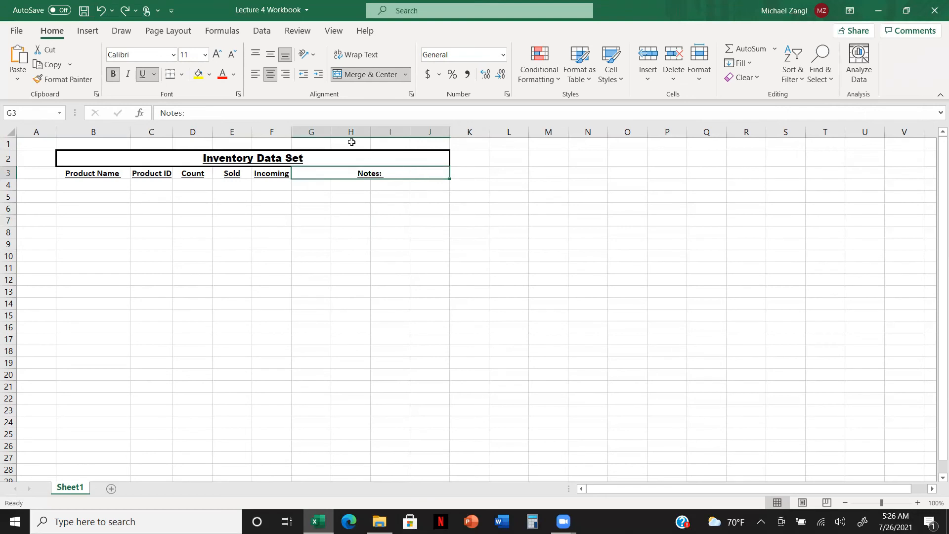
pyautogui.click(311, 132)
pyautogui.rightClick(315, 186)
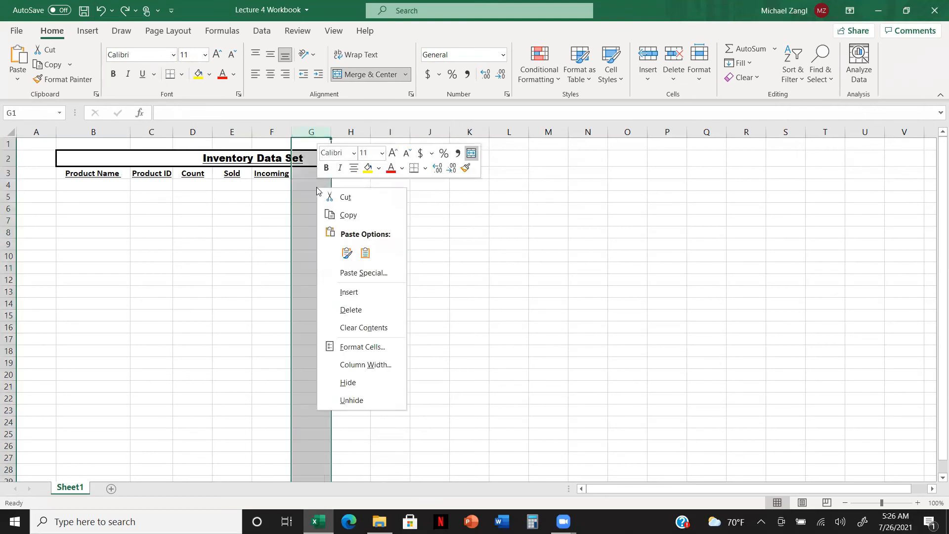
pyautogui.click(373, 309)
pyautogui.rightClick(313, 132)
pyautogui.click(347, 257)
pyautogui.rightClick(318, 138)
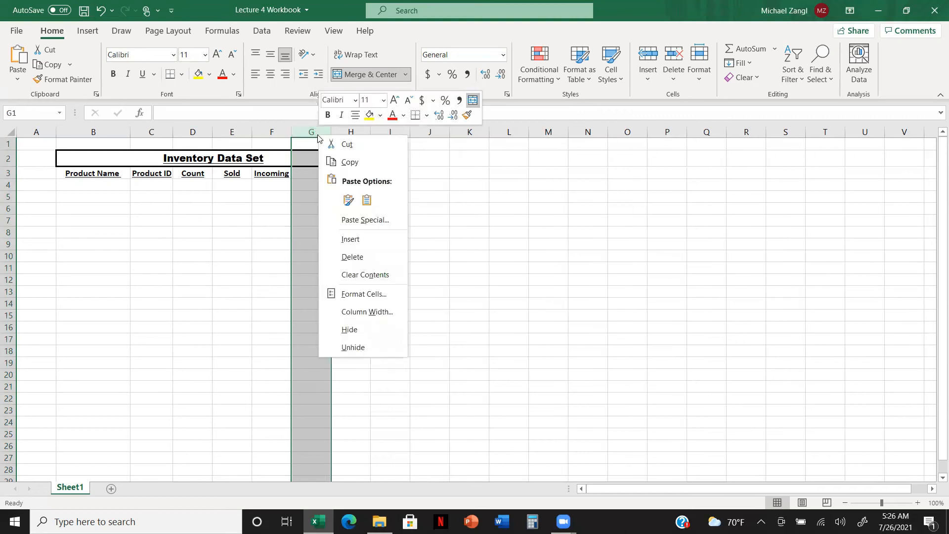
pyautogui.click(346, 256)
pyautogui.rightClick(322, 130)
pyautogui.click(346, 256)
pyautogui.click(470, 231)
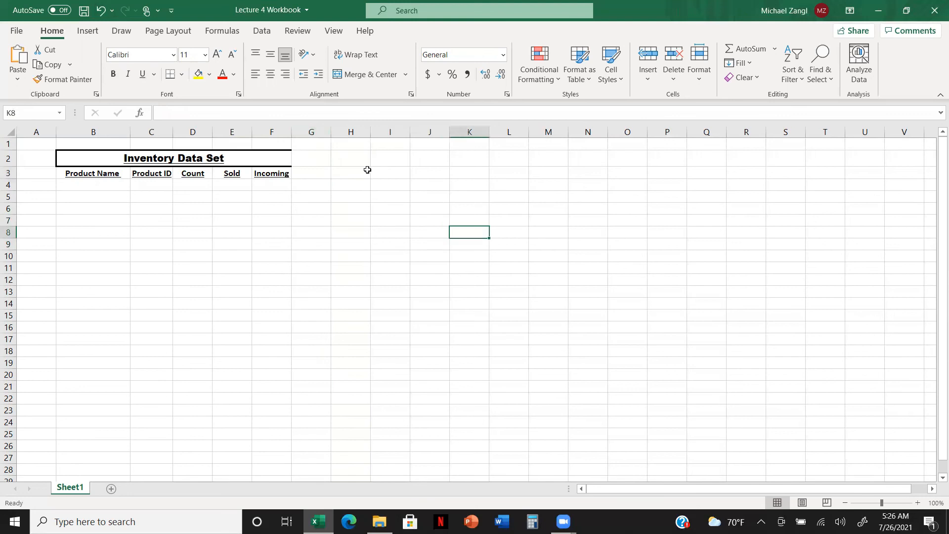
# Add the missing right border to the merged Inventory Data Set title cell spanning B2 to F2
pyautogui.click(316, 158)
pyautogui.click(258, 157)
pyautogui.rightClick(258, 155)
pyautogui.click(326, 444)
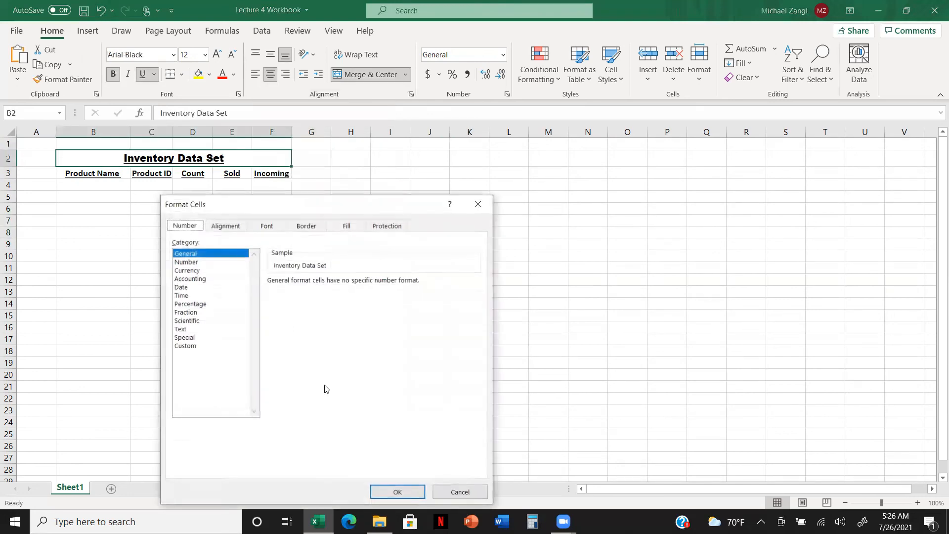
pyautogui.click(297, 223)
pyautogui.click(396, 376)
pyautogui.click(398, 492)
pyautogui.click(400, 335)
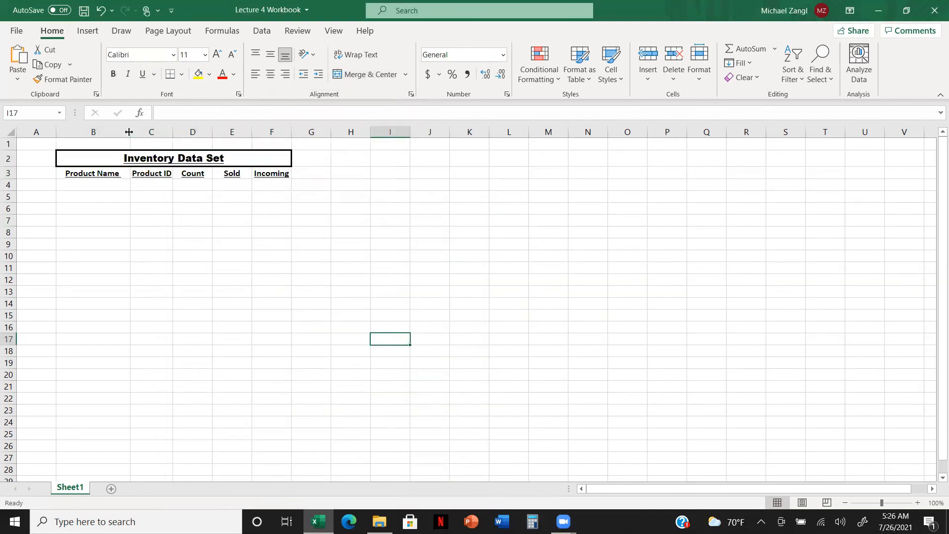
# Widen columns B to F, from Product Name through Incoming, to give the table headers more room
pyautogui.moveTo(129, 132); pyautogui.dragTo(483, 139)
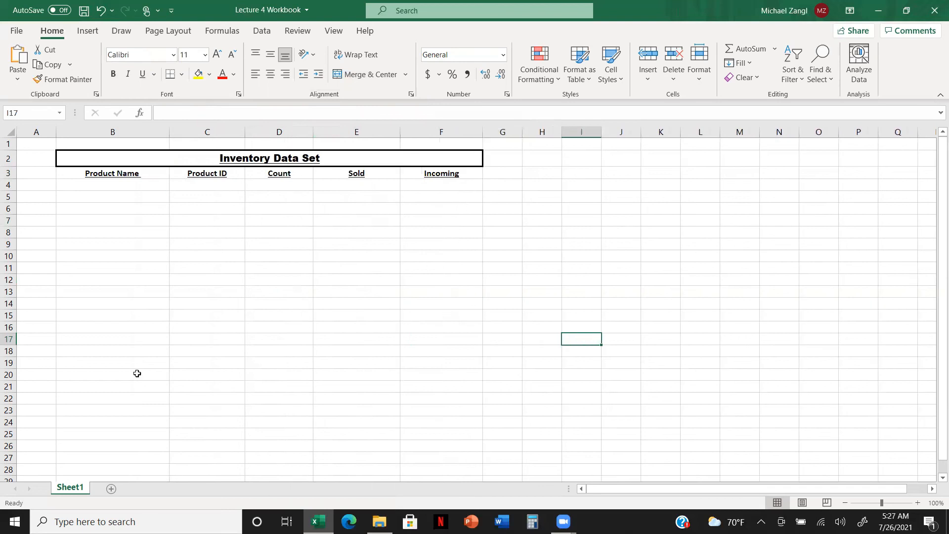